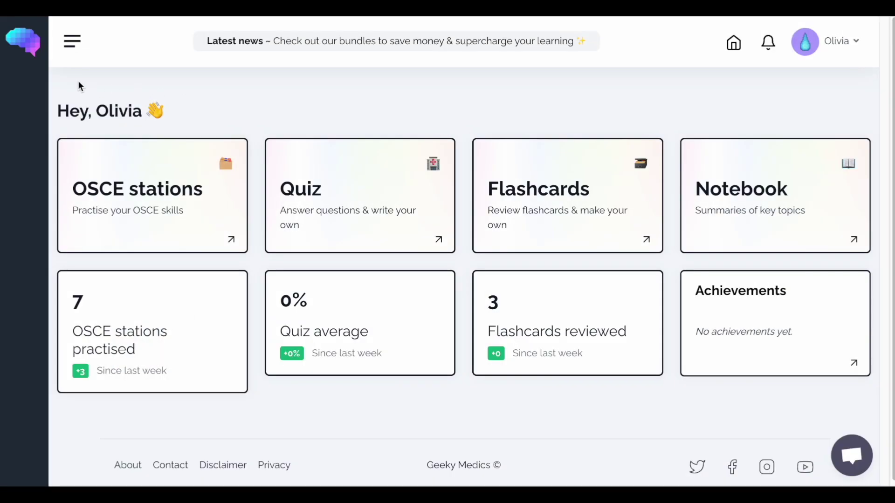
Expand the left sidebar into the full navigation menu showing the OSCE Stations section
{"action": "mouse_move", "coordinate": [37, 74]}
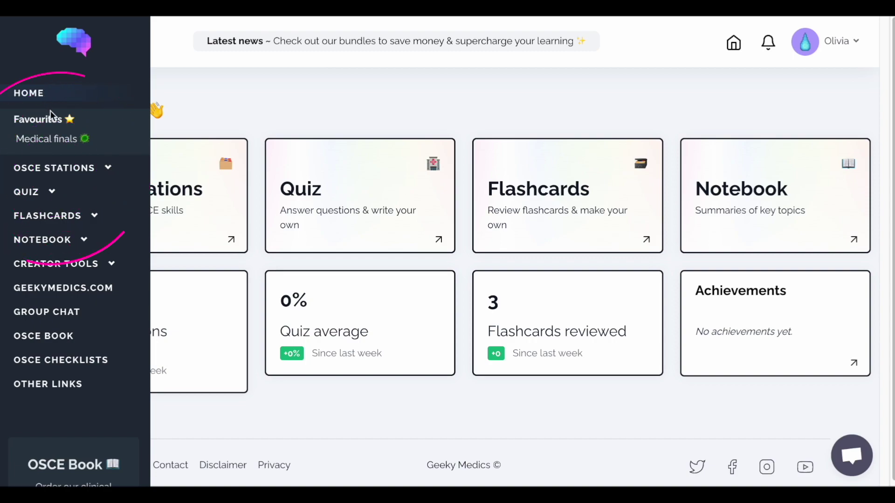
Open the 800+ Stations catalogue from the OSCE Stations menu
{"action": "mouse_move", "coordinate": [61, 150]}
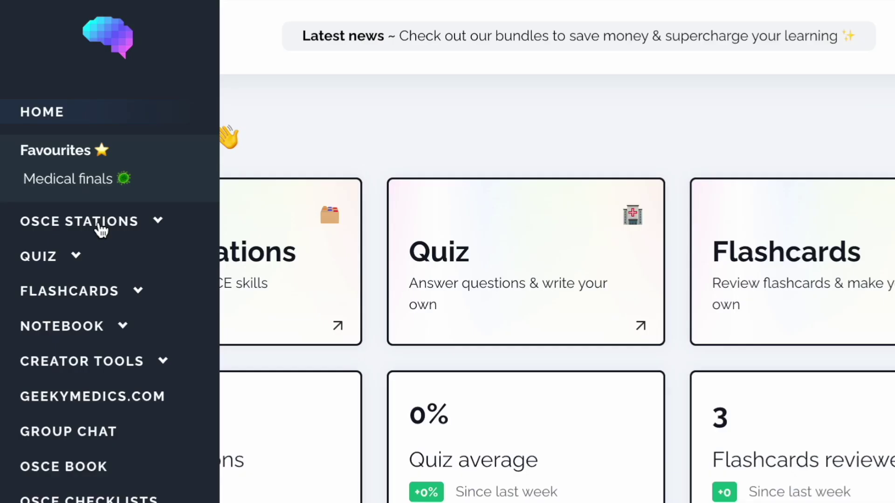
{"action": "left_click", "coordinate": [68, 172]}
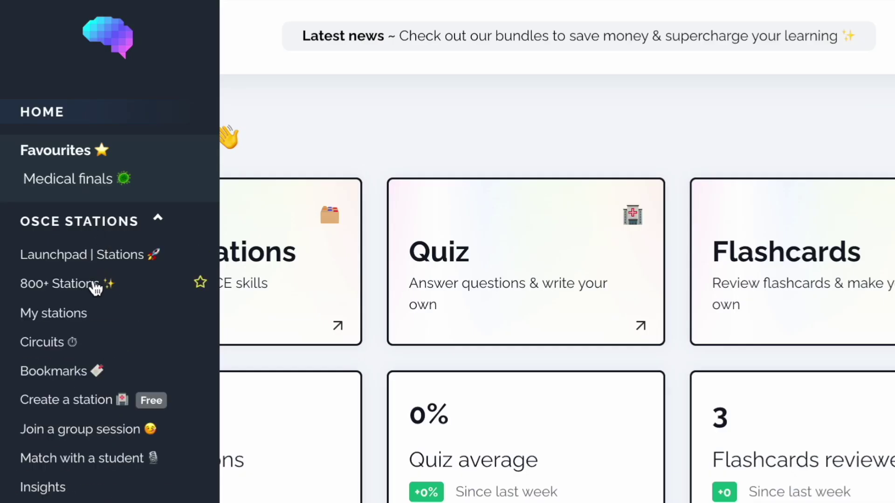
{"action": "left_click", "coordinate": [94, 286]}
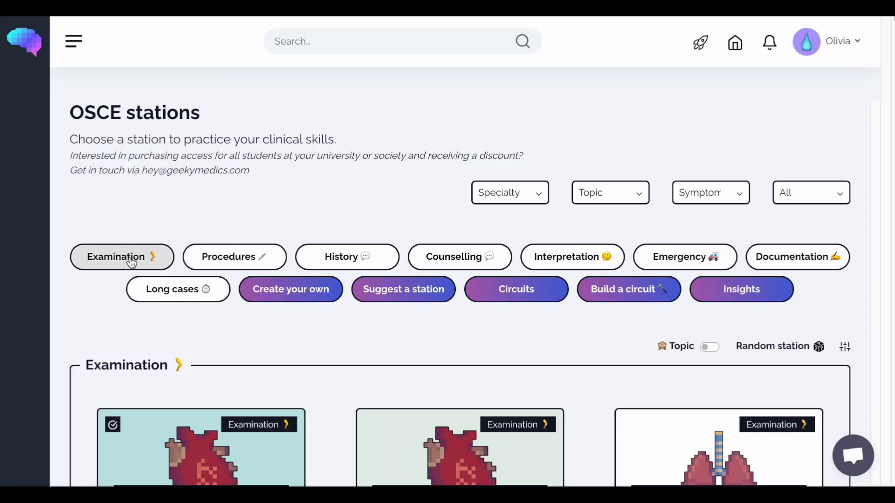
Filter the catalogue to History stations and scroll down to the Chest pain 05 card
{"action": "left_click", "coordinate": [131, 264]}
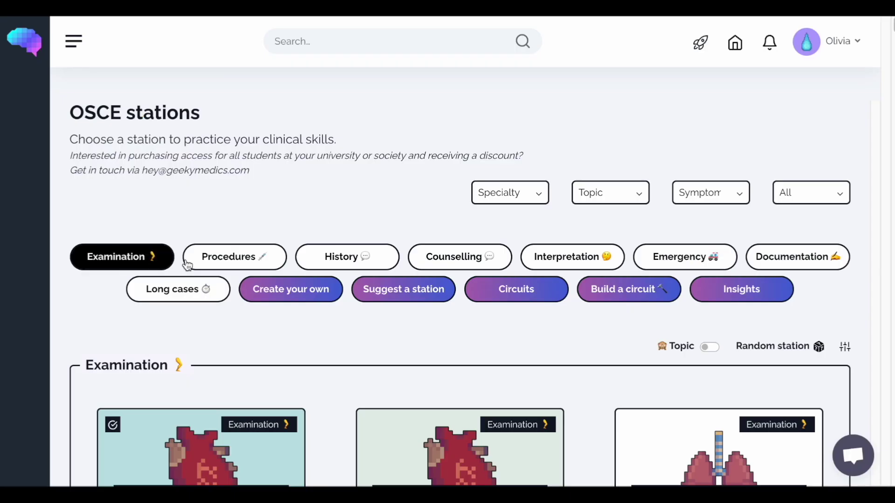
{"action": "left_click", "coordinate": [242, 263]}
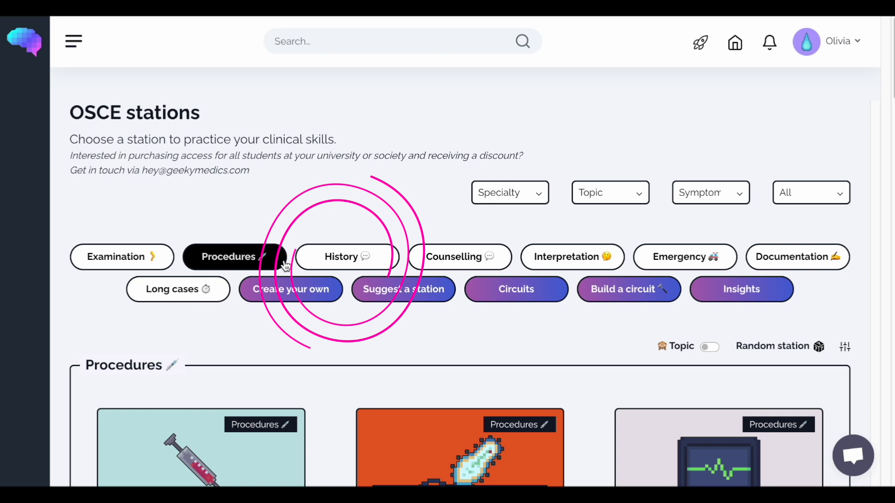
{"action": "left_click", "coordinate": [355, 263]}
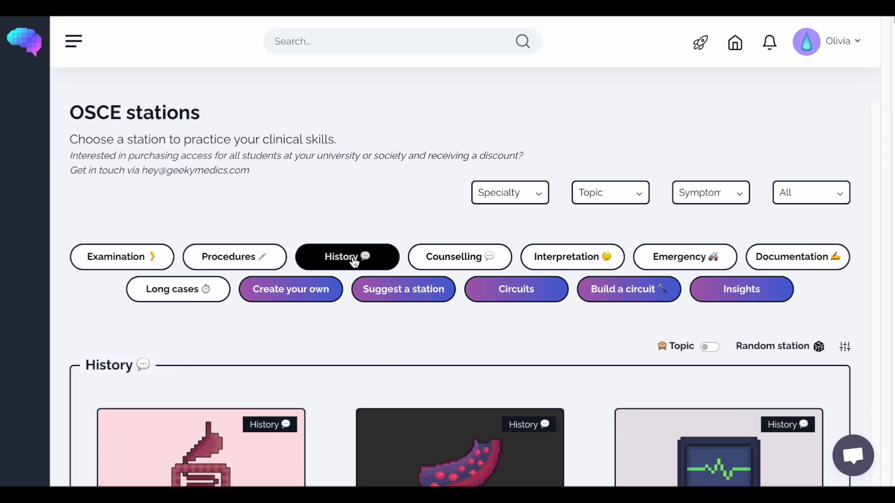
{"action": "scroll", "coordinate": [332, 353], "scroll_direction": "down", "scroll_amount": 4}
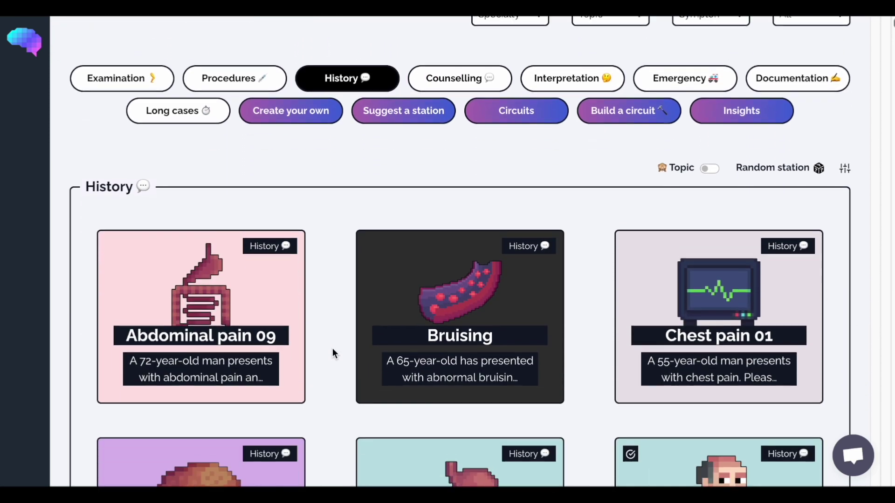
{"action": "scroll", "coordinate": [331, 348], "scroll_direction": "down", "scroll_amount": 3}
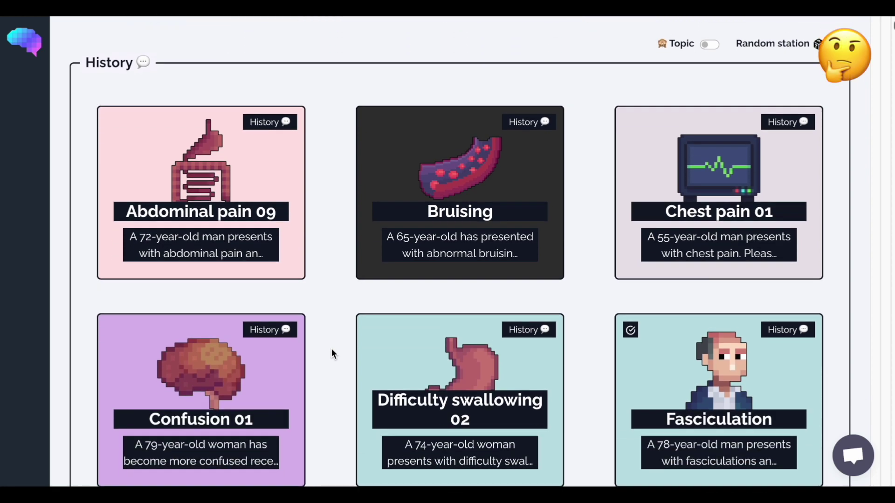
{"action": "scroll", "coordinate": [331, 348], "scroll_direction": "down", "scroll_amount": 1}
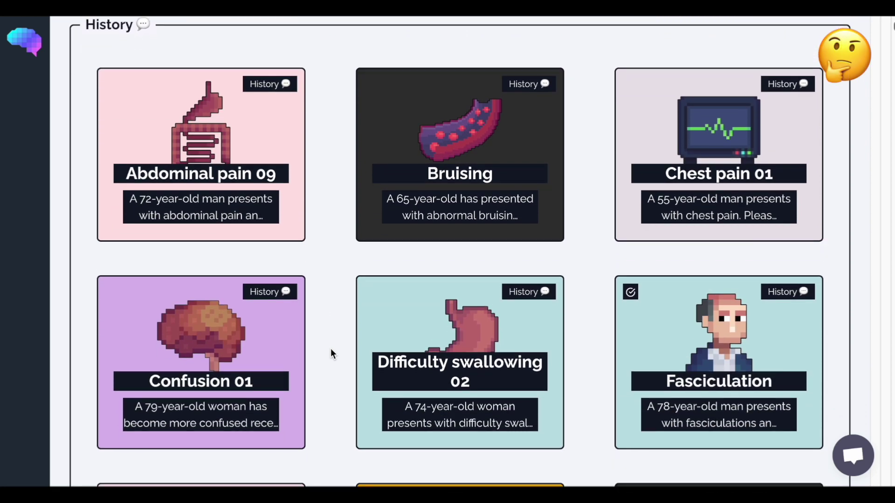
{"action": "scroll", "coordinate": [331, 348], "scroll_direction": "down", "scroll_amount": 5}
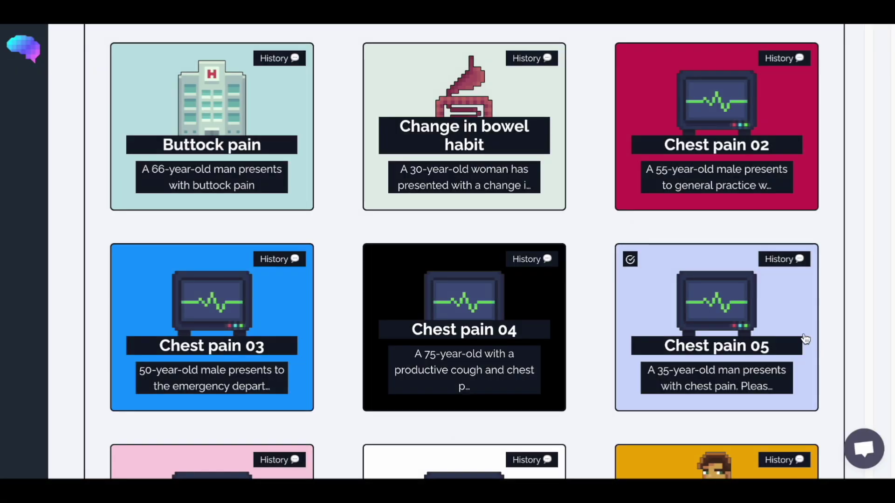
Open Chest pain 05 and its AI virtual patient briefing for a 35-year-old man
{"action": "left_click", "coordinate": [719, 307]}
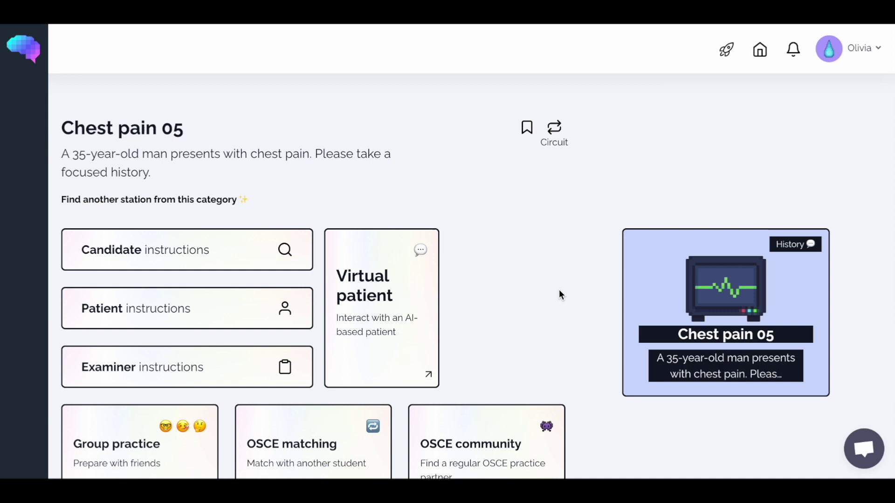
{"action": "left_click", "coordinate": [407, 279]}
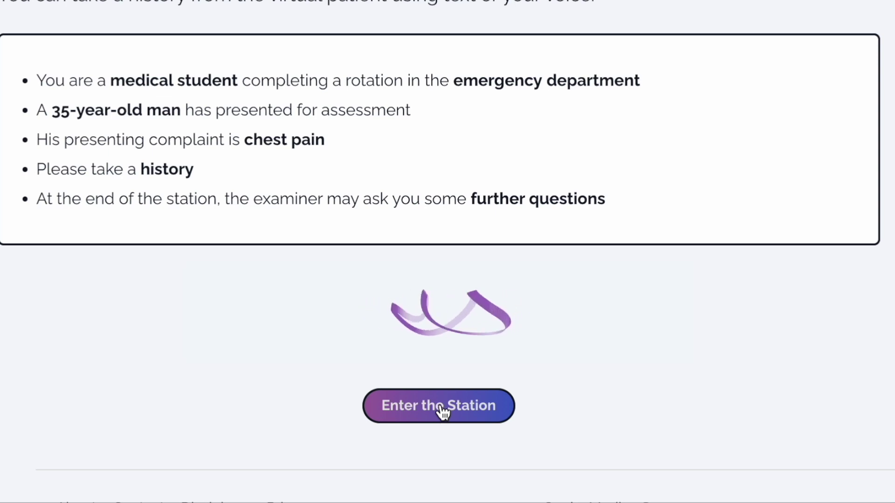
Send typed messages introducing yourself, confirming identity, asking the preferred name and requesting a history
{"action": "type", "text": "i there, my name is Olivia and"}
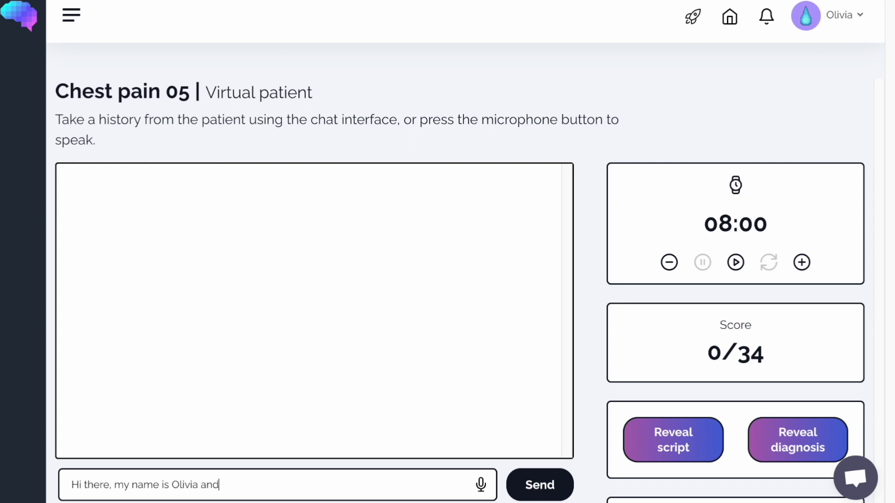
{"action": "type", "text": " I'm one of the final year medi"}
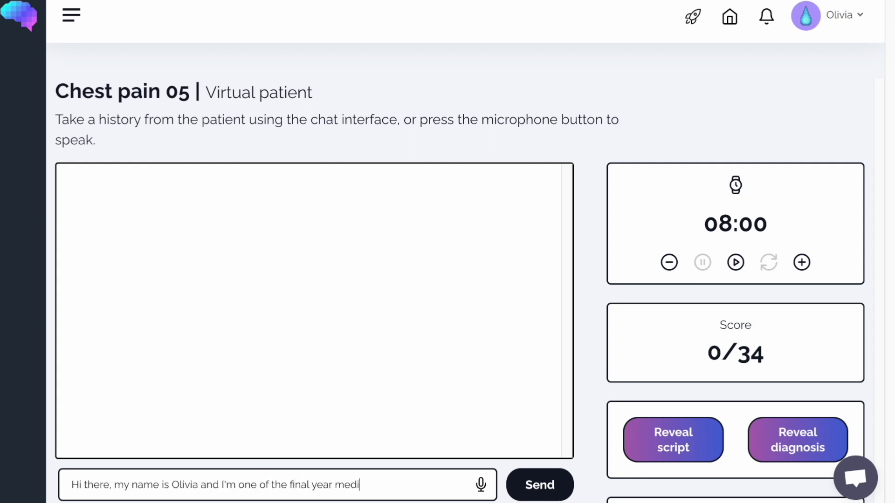
{"action": "type", "text": "cal students. Could I pleas"}
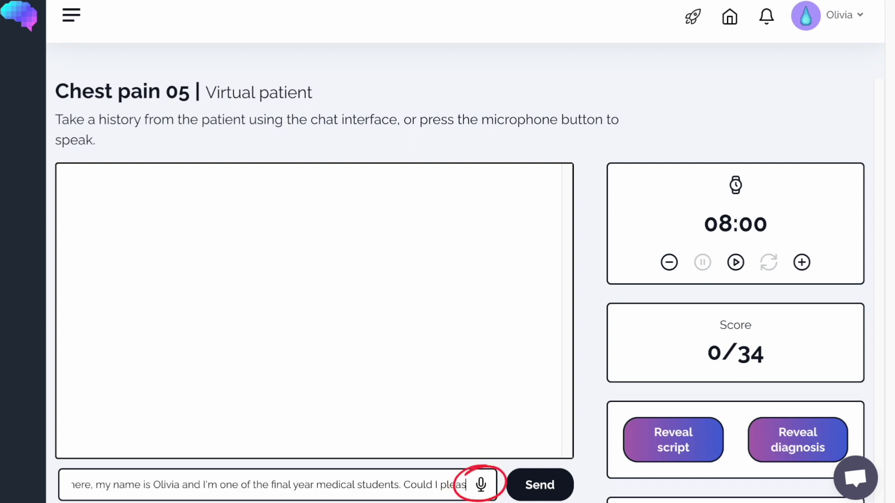
{"action": "type", "text": "e start by confirming your na"}
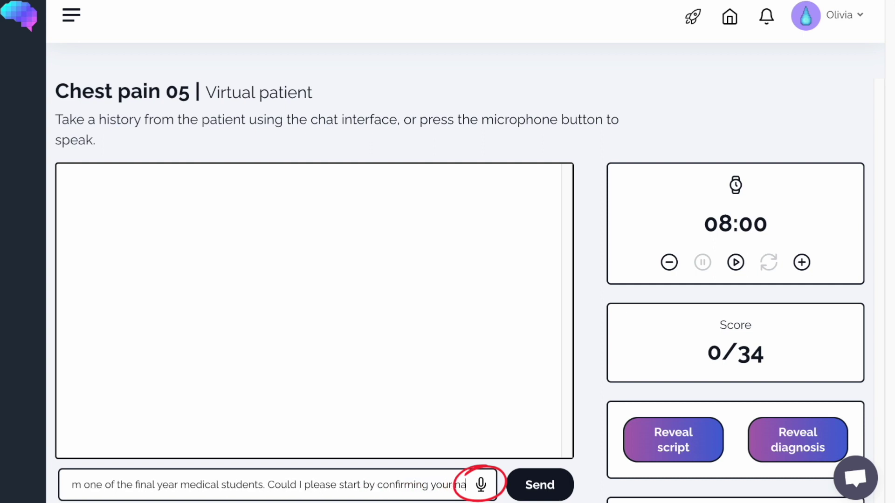
{"action": "type", "text": "me and date of birth?"}
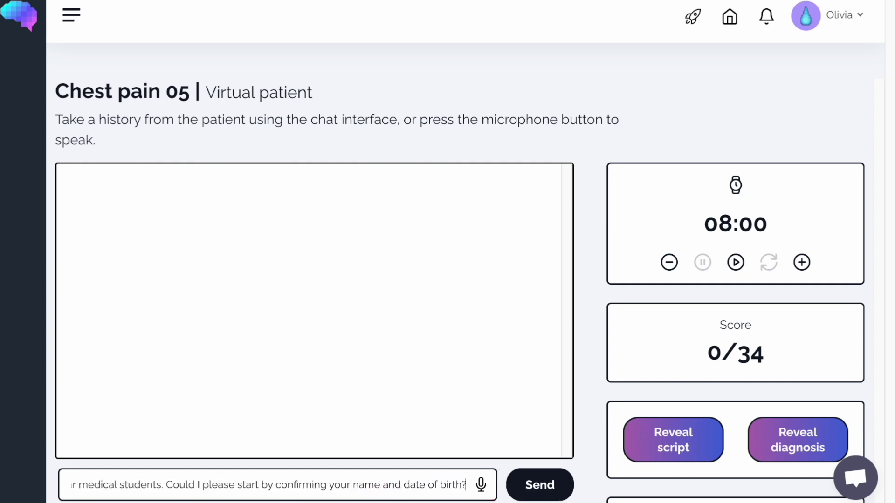
{"action": "left_click", "coordinate": [552, 491]}
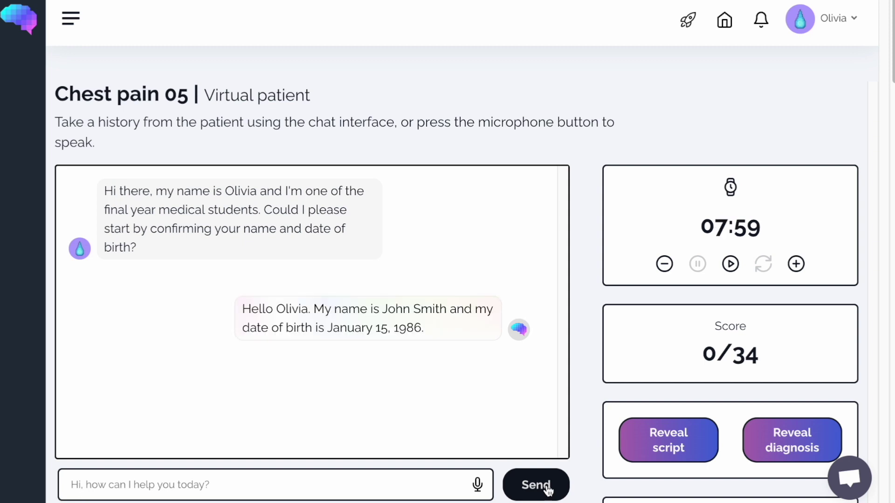
{"action": "left_click", "coordinate": [432, 484]}
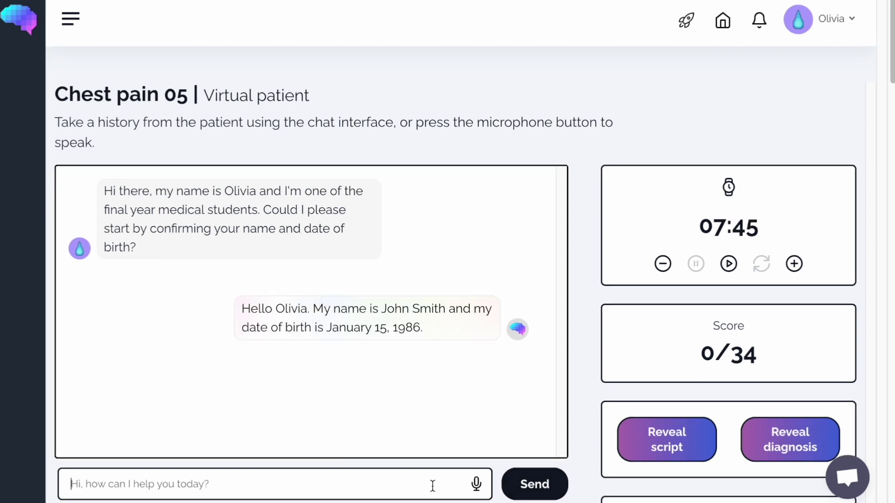
{"action": "type", "text": "Okay, that's great"}
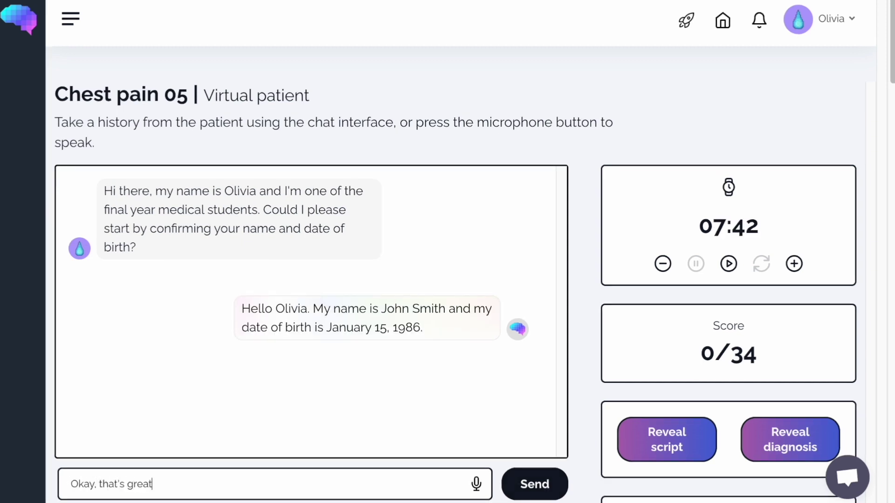
{"action": "type", "text": ". What would you prefer me to call you?"}
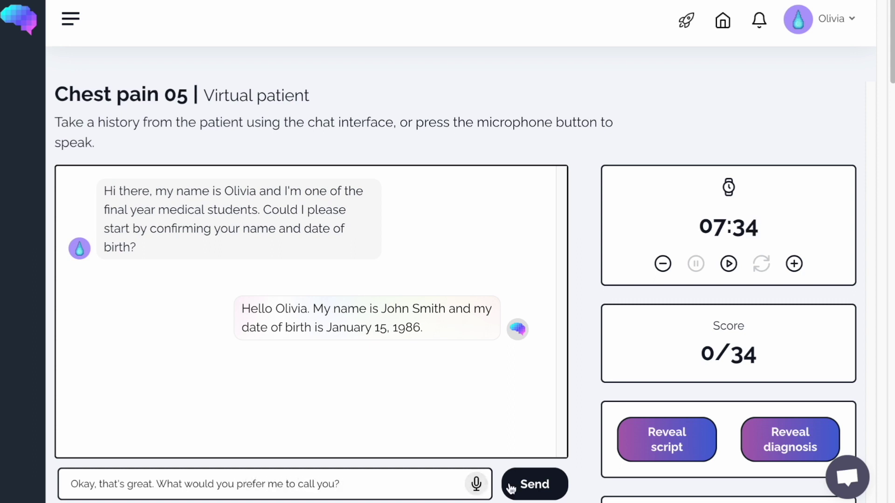
{"action": "left_click", "coordinate": [526, 486]}
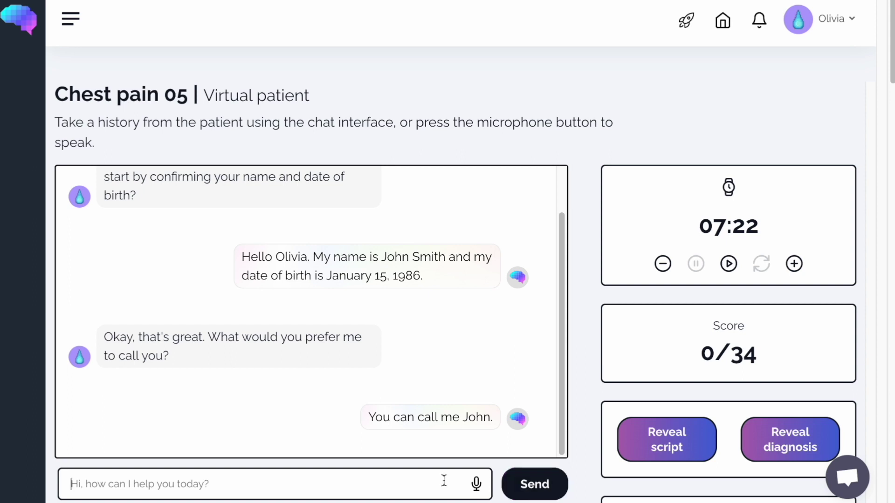
{"action": "left_click", "coordinate": [68, 484]}
{"action": "type", "text": "Thank you Joh"}
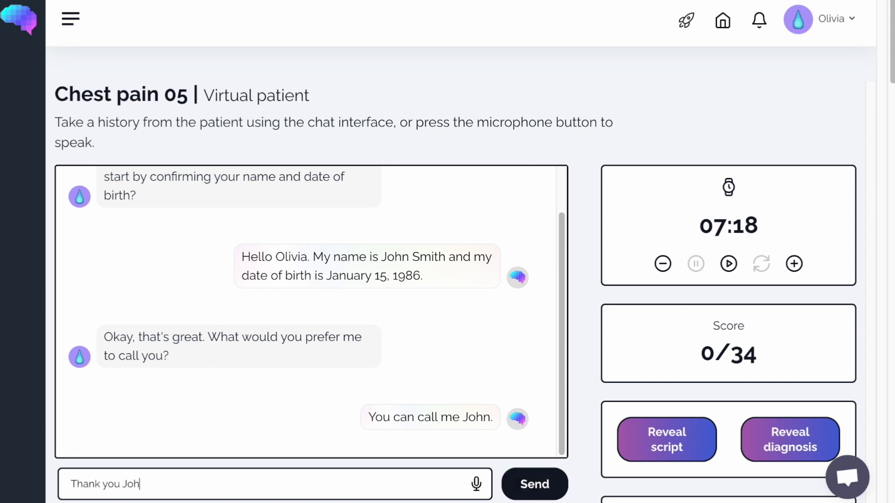
{"action": "type", "text": "n. I'd like to take a history from "}
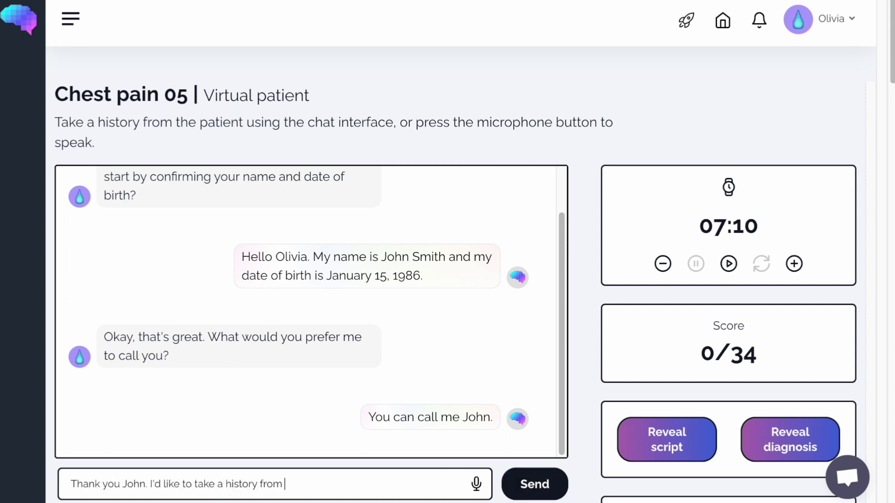
{"action": "type", "text": "you today, which will involve me talking to you about"}
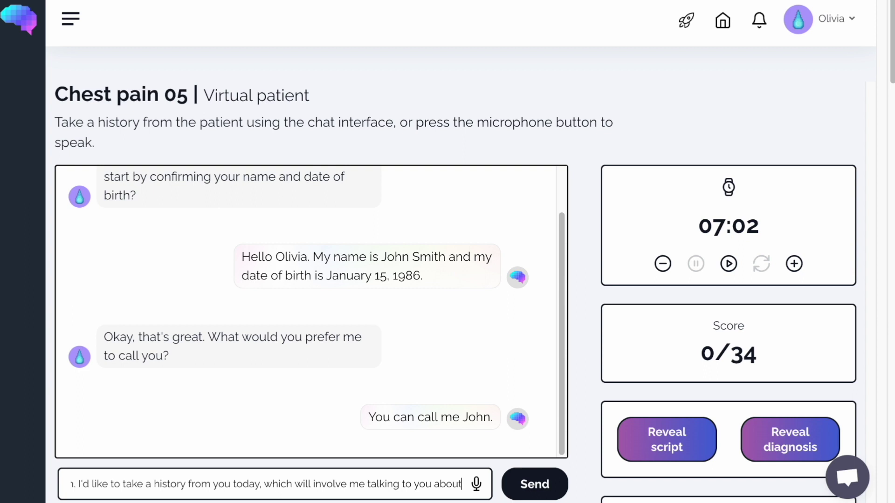
{"action": "type", "text": " what's brought you in to the hospital "}
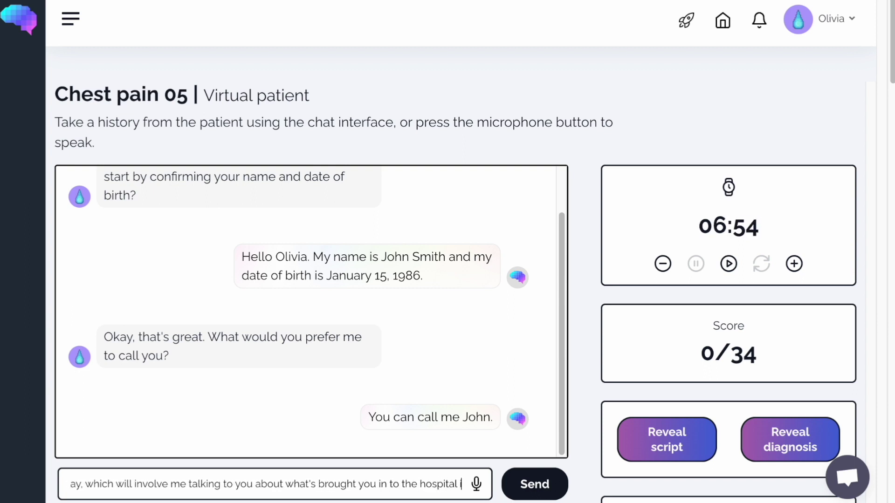
{"action": "type", "text": ". Is that okay?"}
{"action": "left_click", "coordinate": [534, 485]}
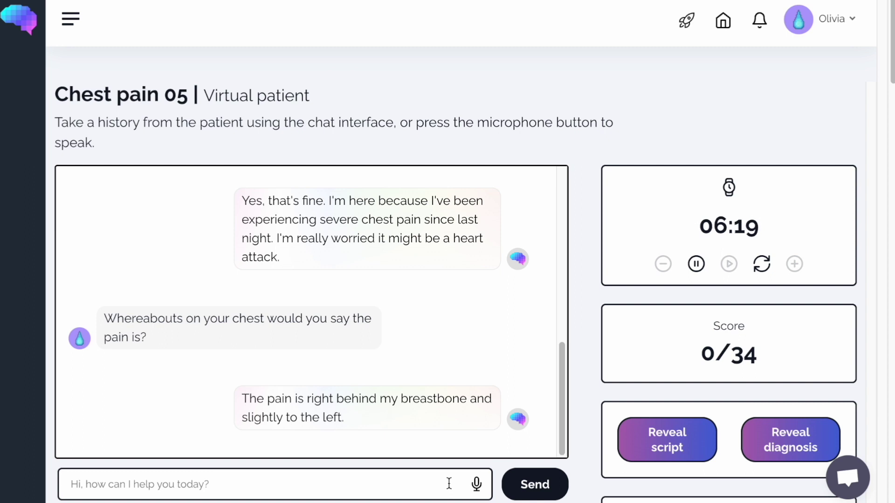
Ask by voice when the pain started, what it feels like and whether it spreads
{"action": "left_click", "coordinate": [476, 485]}
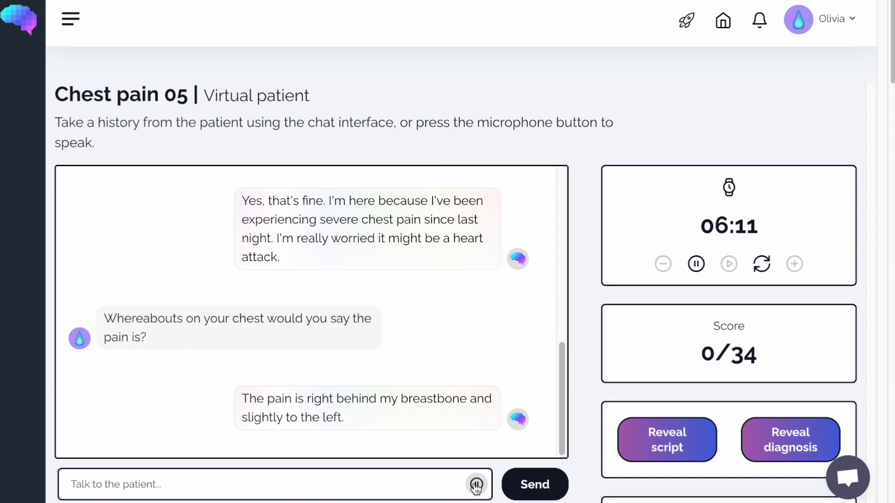
{"action": "left_click", "coordinate": [476, 485]}
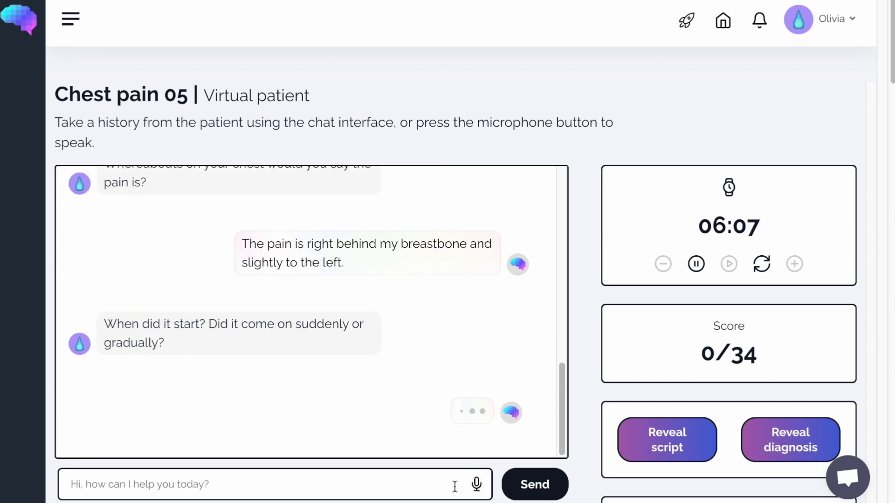
{"action": "left_click", "coordinate": [479, 487]}
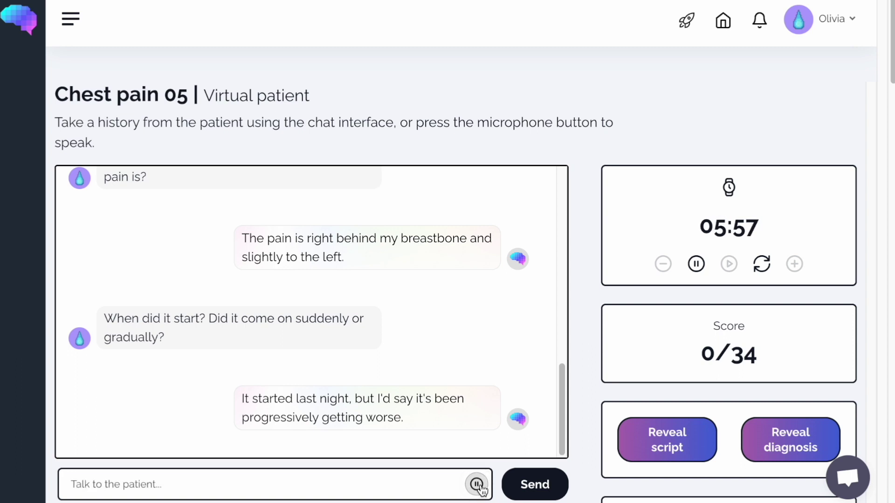
{"action": "left_click", "coordinate": [477, 485]}
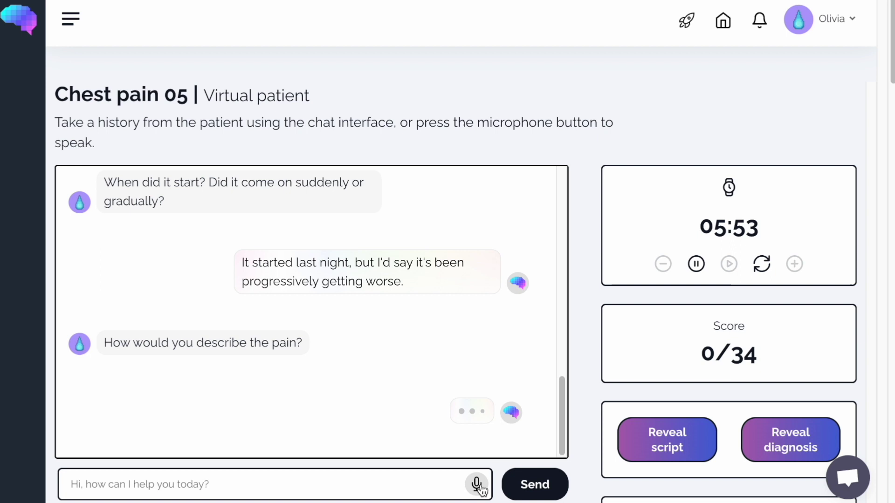
{"action": "left_click", "coordinate": [476, 484]}
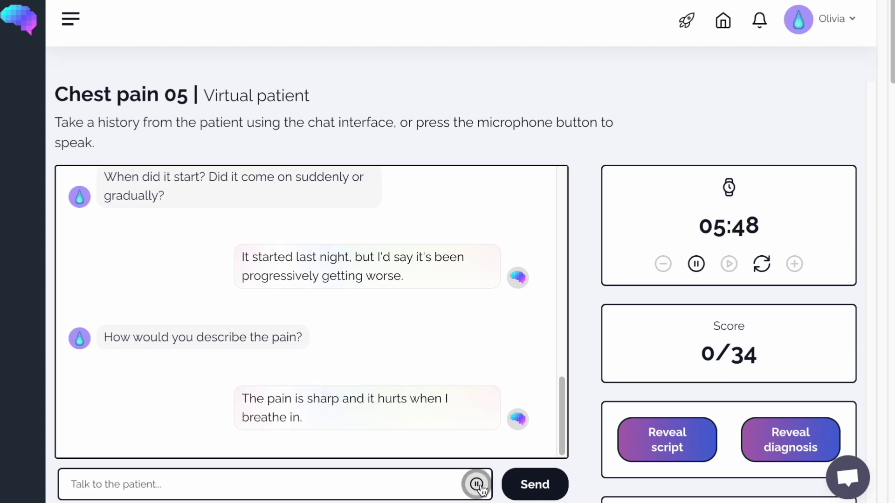
{"action": "left_click", "coordinate": [476, 485]}
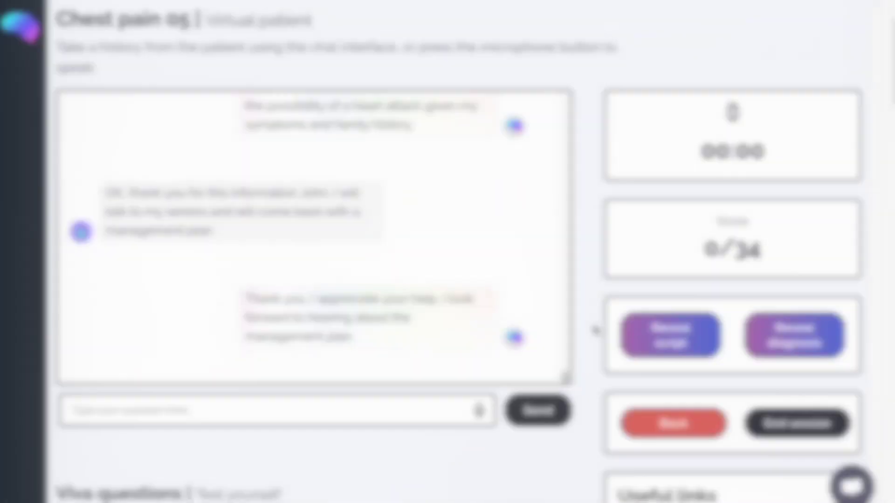
Reveal the examinations viva answer (pericardial friction rub) and mark it correct
{"action": "scroll", "coordinate": [593, 326], "scroll_direction": "down", "scroll_amount": 3}
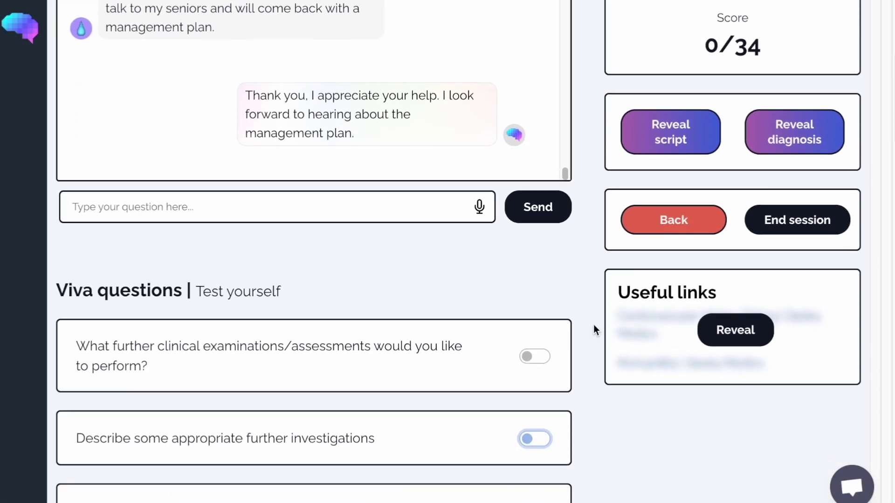
{"action": "scroll", "coordinate": [594, 329], "scroll_direction": "down", "scroll_amount": 1}
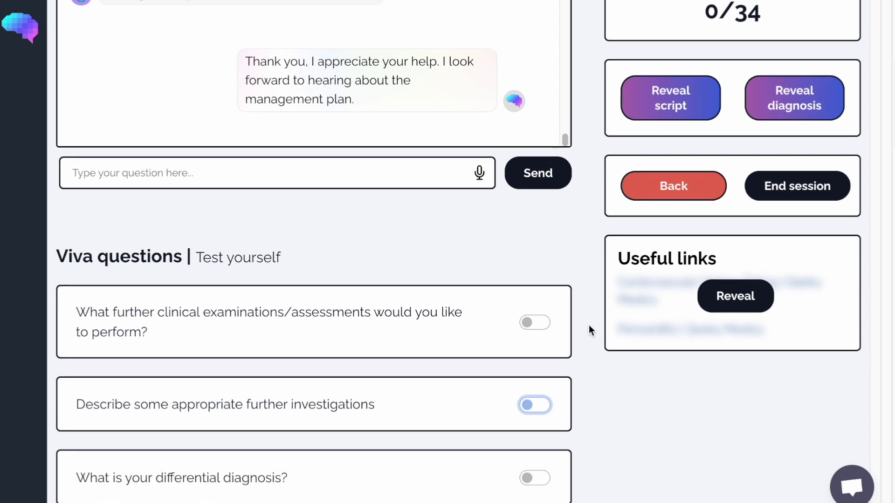
{"action": "left_click", "coordinate": [543, 325]}
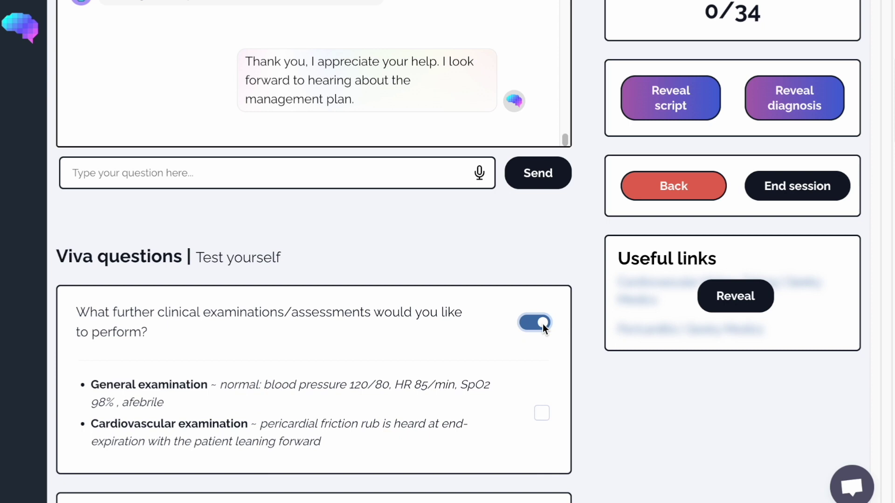
{"action": "left_click", "coordinate": [543, 414]}
{"action": "scroll", "coordinate": [542, 415], "scroll_direction": "down", "scroll_amount": 4}
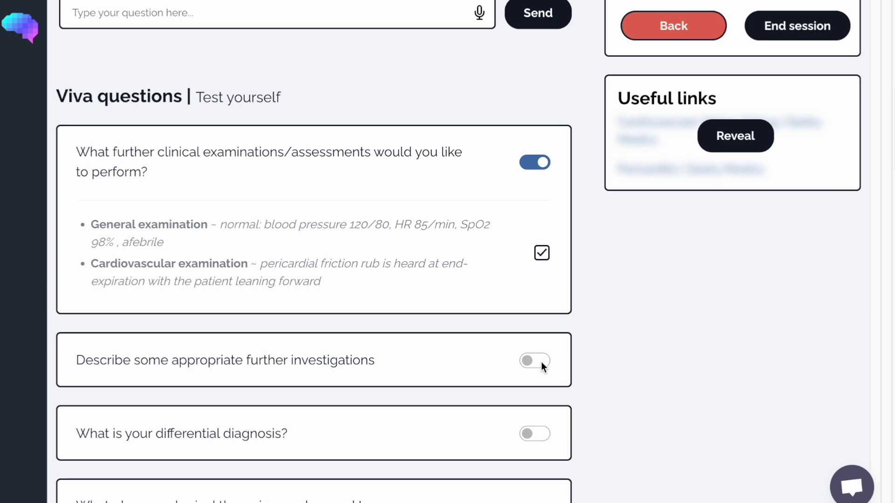
Reveal the investigations answer and tick hand washing, introduction, identity check, explanation and consent items
{"action": "left_click", "coordinate": [542, 362]}
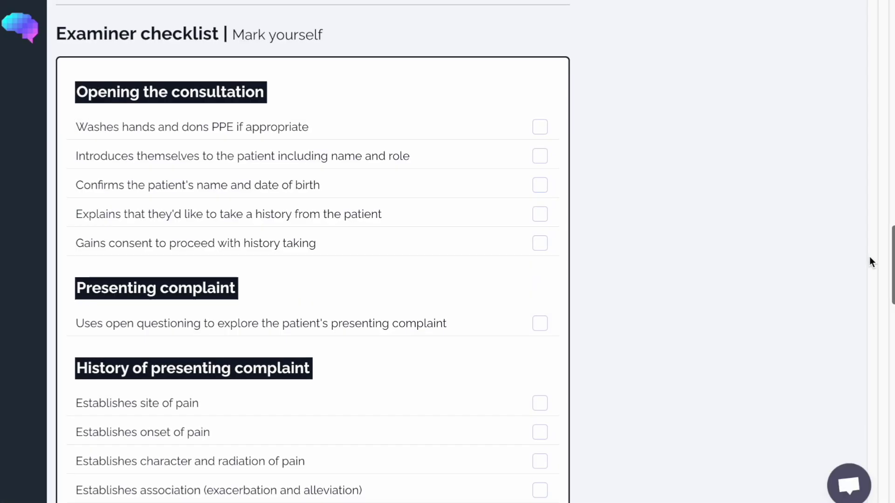
{"action": "left_click", "coordinate": [538, 130]}
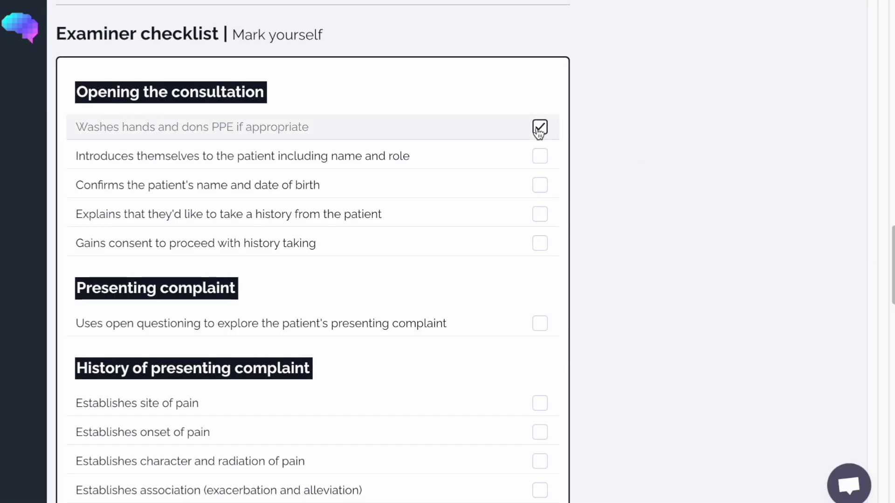
{"action": "left_click", "coordinate": [540, 160]}
{"action": "left_click", "coordinate": [539, 186]}
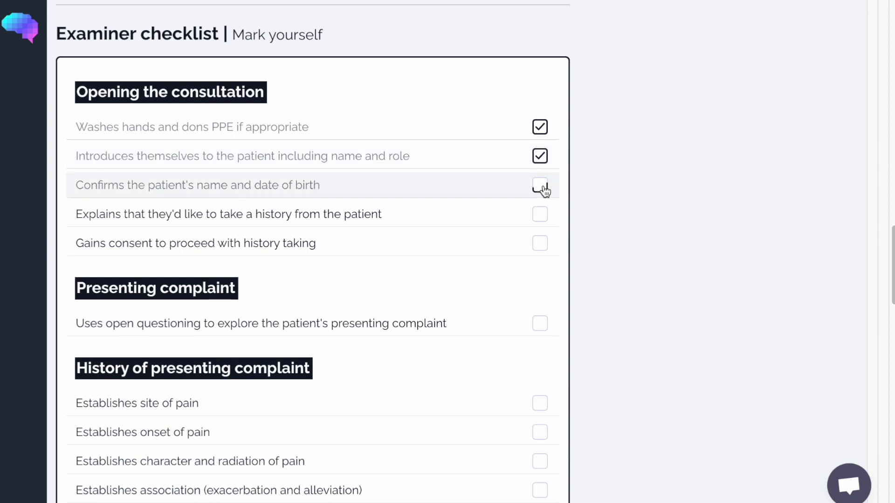
{"action": "left_click", "coordinate": [541, 216]}
{"action": "left_click", "coordinate": [542, 242]}
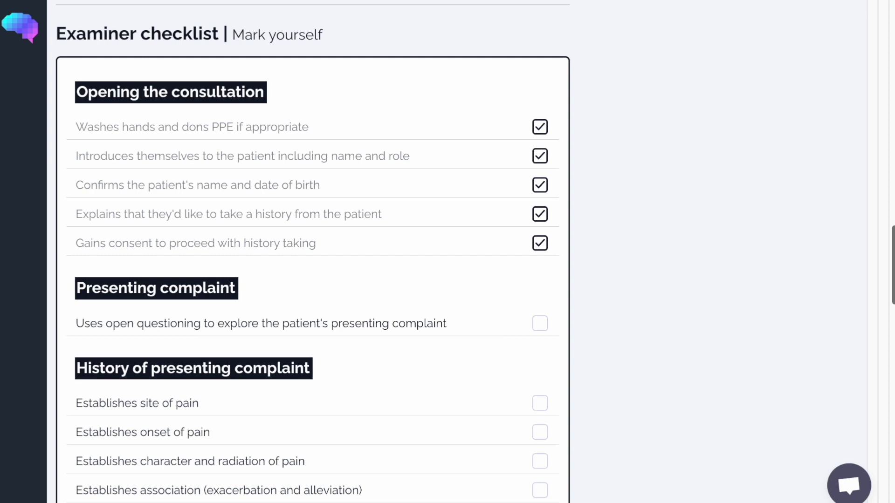
Tick the open questioning and site-of-pain checklist items, reaching 30/34
{"action": "scroll", "coordinate": [795, 256], "scroll_direction": "down", "scroll_amount": 5}
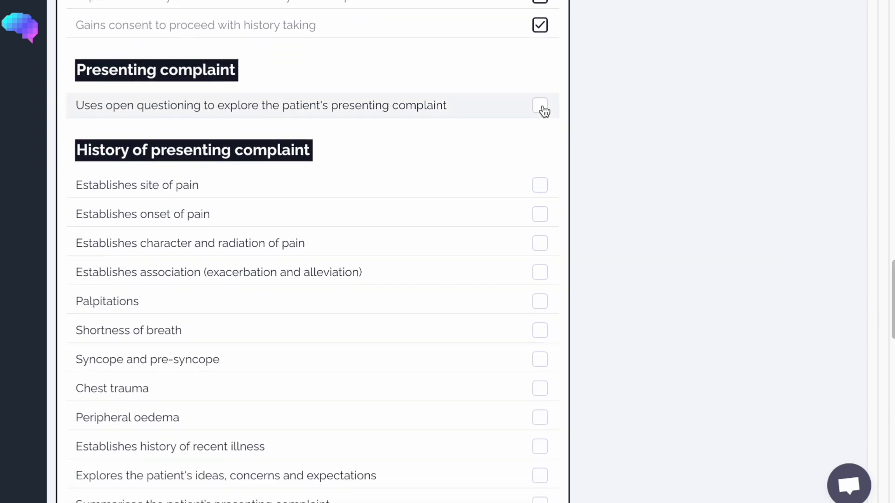
{"action": "left_click", "coordinate": [541, 107]}
{"action": "left_click", "coordinate": [543, 187]}
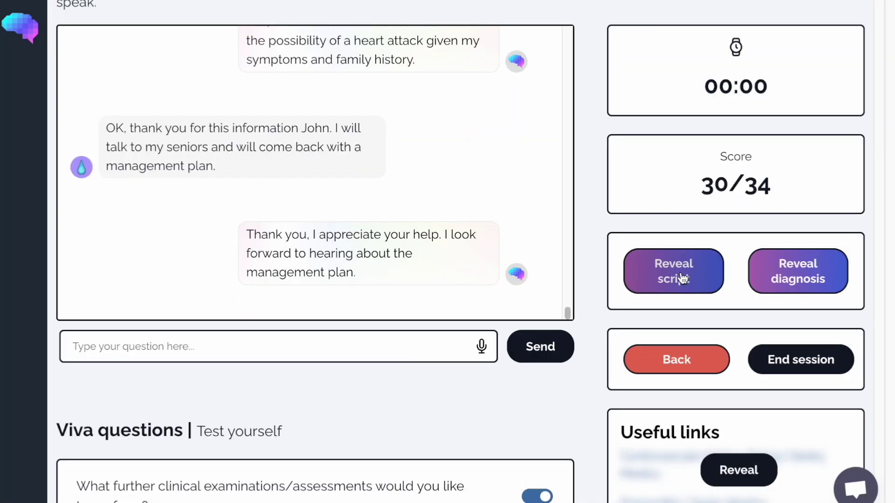
Reveal the patient script and read through its key details and presenting complaint history
{"action": "left_click", "coordinate": [683, 278]}
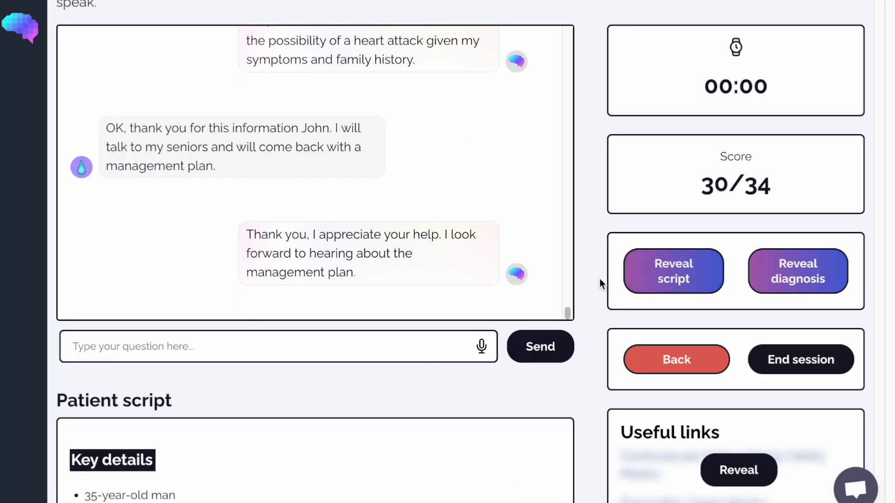
{"action": "scroll", "coordinate": [589, 280], "scroll_direction": "down", "scroll_amount": 2}
{"action": "scroll", "coordinate": [589, 280], "scroll_direction": "down", "scroll_amount": 4}
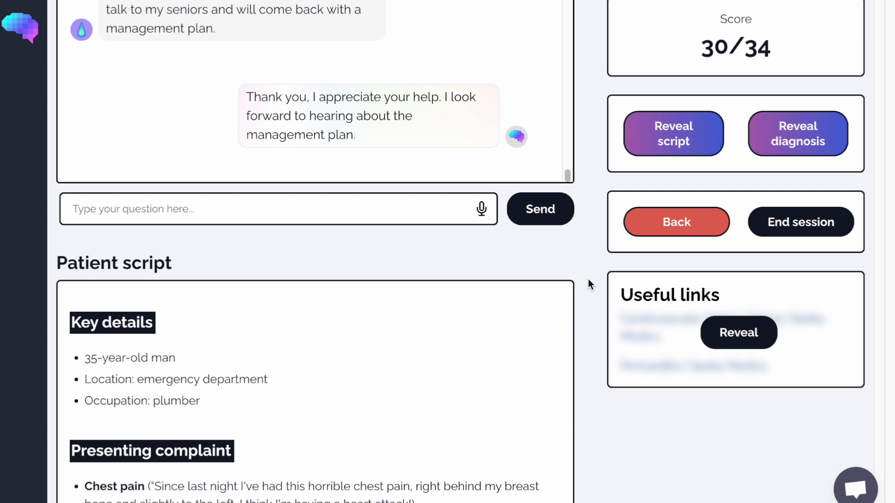
{"action": "scroll", "coordinate": [588, 280], "scroll_direction": "down", "scroll_amount": 5}
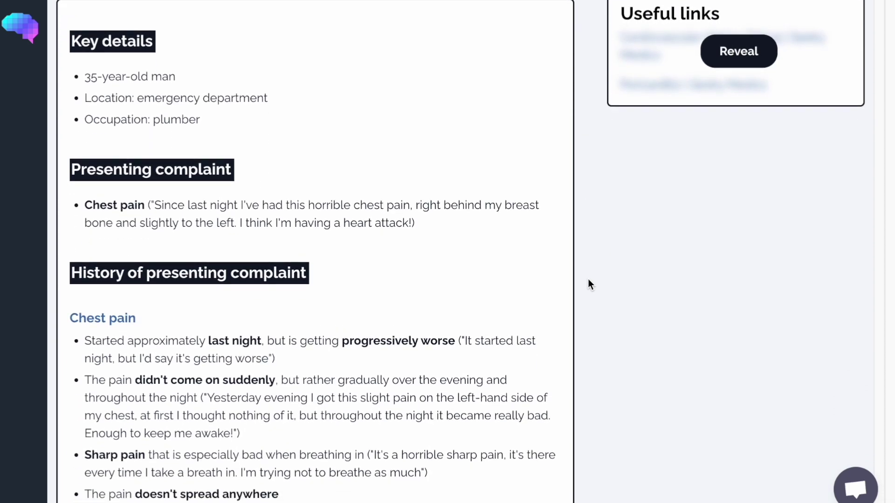
{"action": "scroll", "coordinate": [589, 280], "scroll_direction": "up", "scroll_amount": 9}
Check the Pericarditis diagnosis, hide it again, and unblur the useful links
{"action": "left_click", "coordinate": [783, 261]}
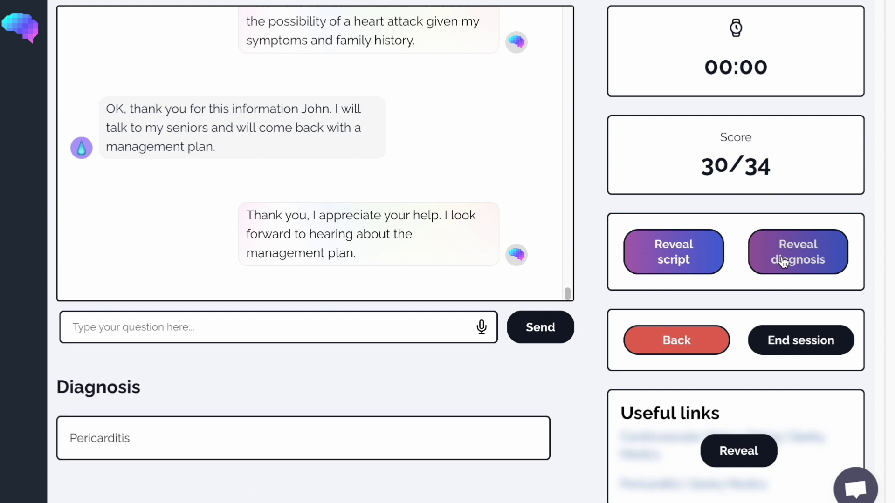
{"action": "left_click", "coordinate": [784, 261]}
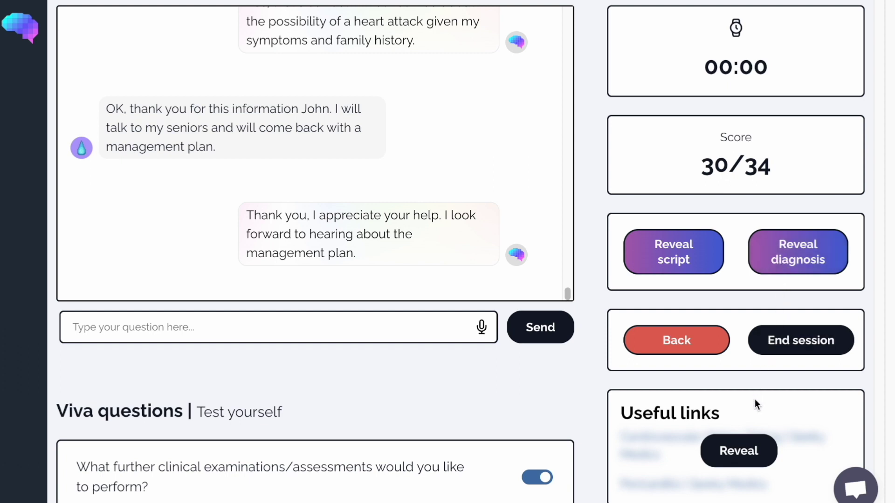
{"action": "left_click", "coordinate": [754, 452]}
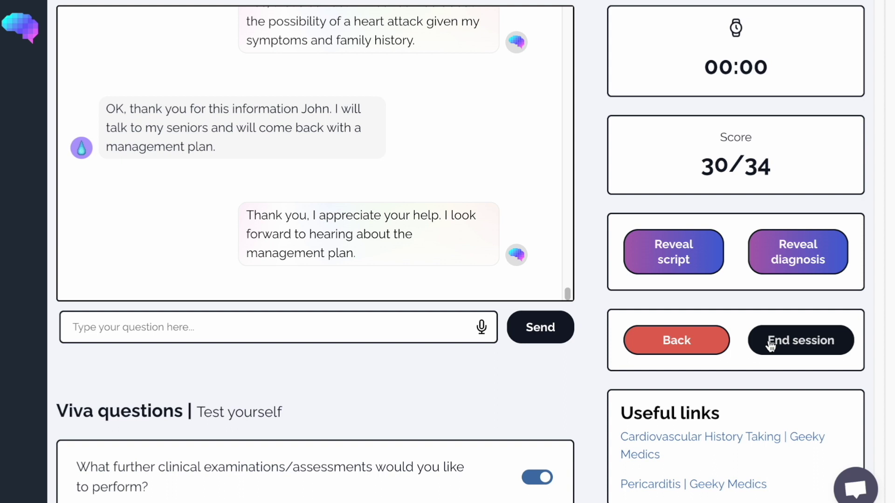
{"action": "left_click", "coordinate": [770, 342]}
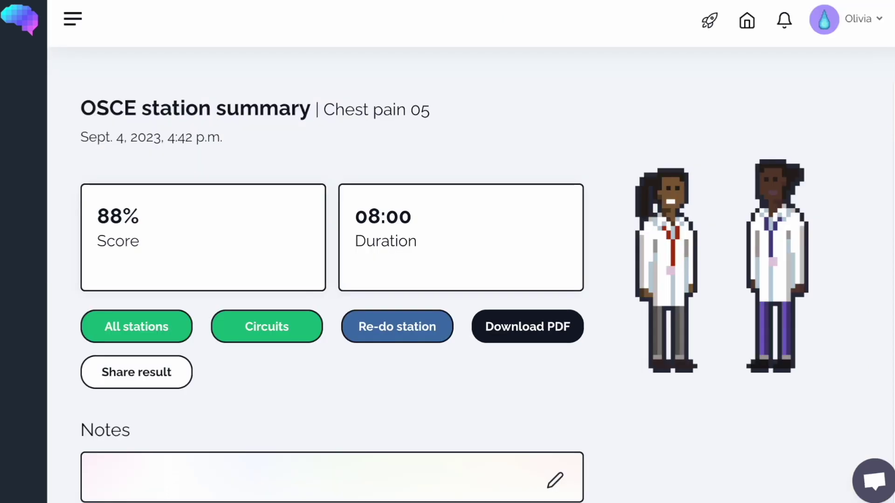
{"action": "scroll", "coordinate": [470, 251], "scroll_direction": "down", "scroll_amount": 4}
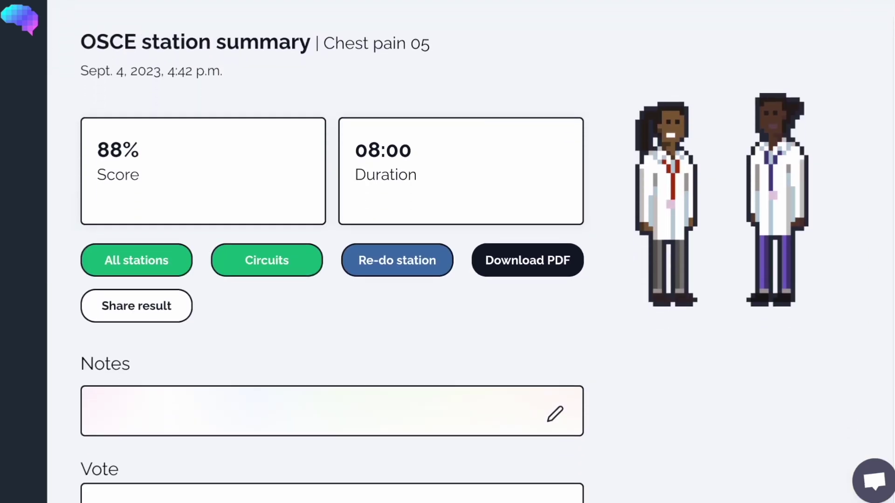
{"action": "scroll", "coordinate": [470, 251], "scroll_direction": "down", "scroll_amount": 5}
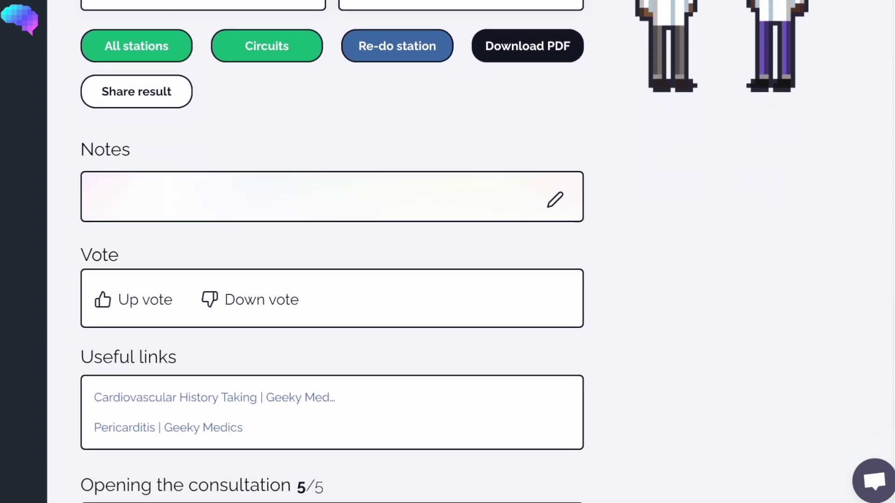
{"action": "scroll", "coordinate": [471, 252], "scroll_direction": "down", "scroll_amount": 5}
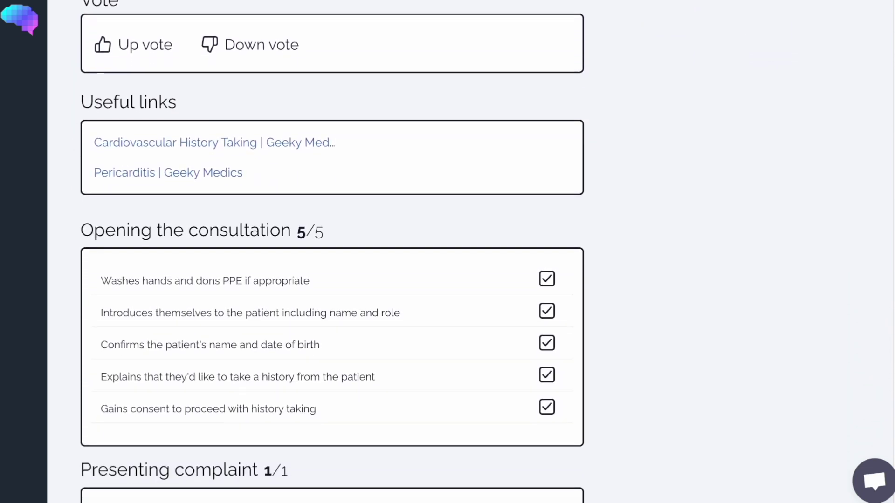
{"action": "scroll", "coordinate": [471, 252], "scroll_direction": "down", "scroll_amount": 5}
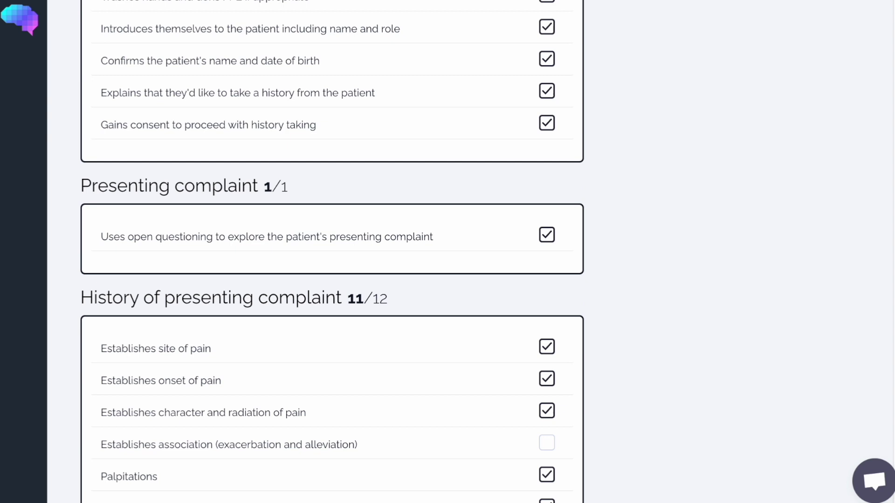